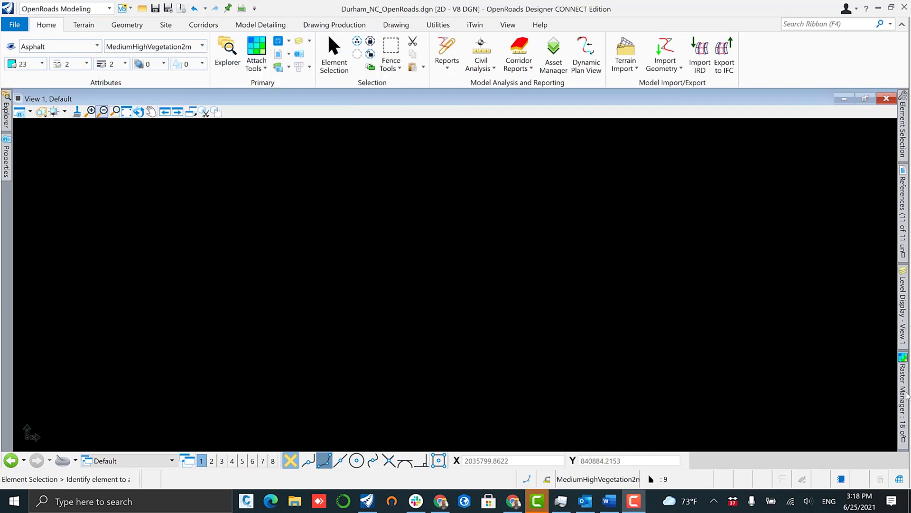
# Turn on the attached aerial rasters in view 1 and examine the road intersection and surrounding neighbourhood in the imagery
pyautogui.moveTo(904, 403)
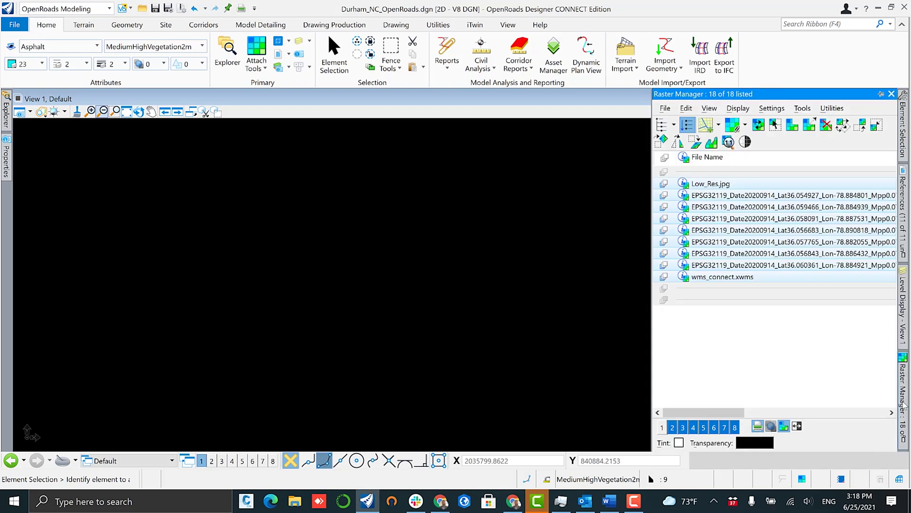
pyautogui.click(662, 427)
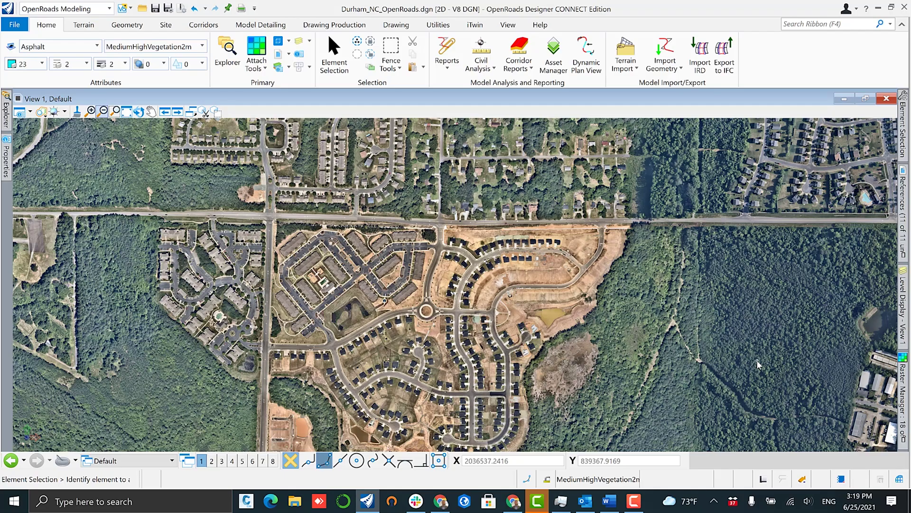
pyautogui.scroll(6, 338, 361)
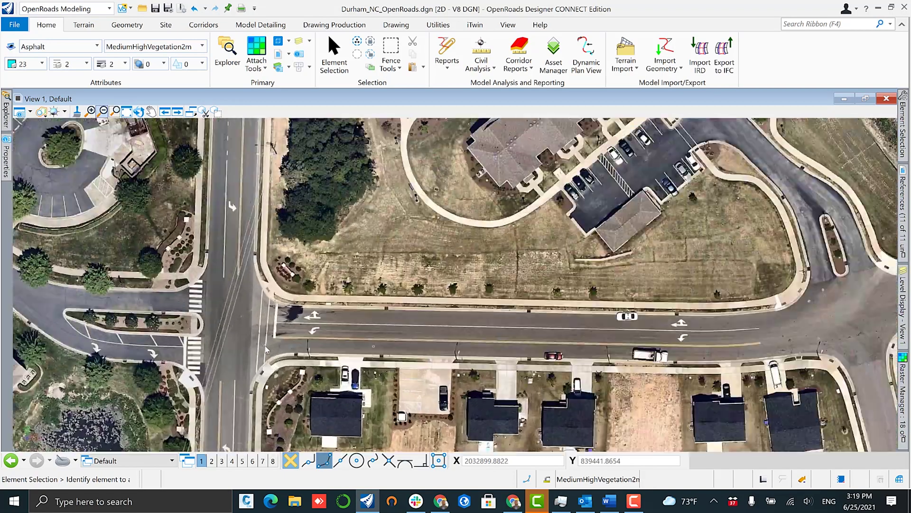
pyautogui.scroll(1, 265, 350)
pyautogui.moveTo(266, 349); pyautogui.dragTo(96, 310, button='middle')
pyautogui.moveTo(632, 299); pyautogui.dragTo(194, 349, button='middle')
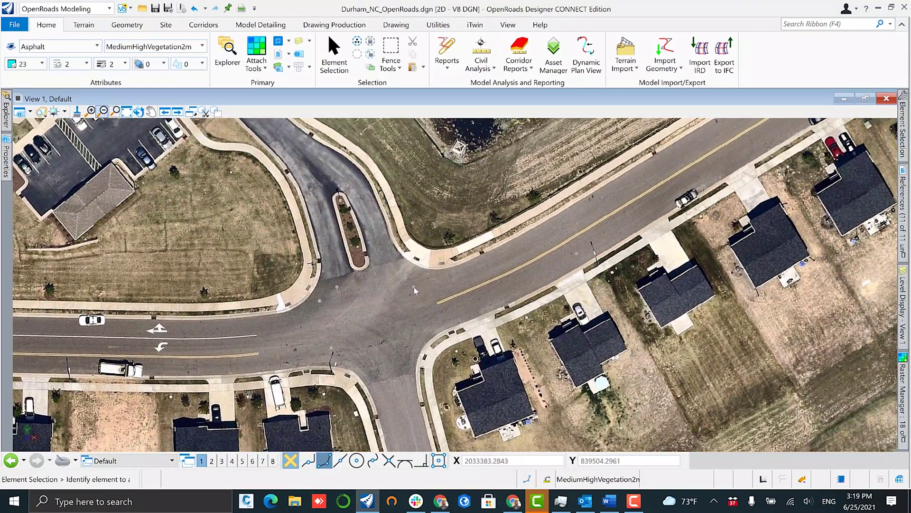
pyautogui.scroll(-5, 412, 288)
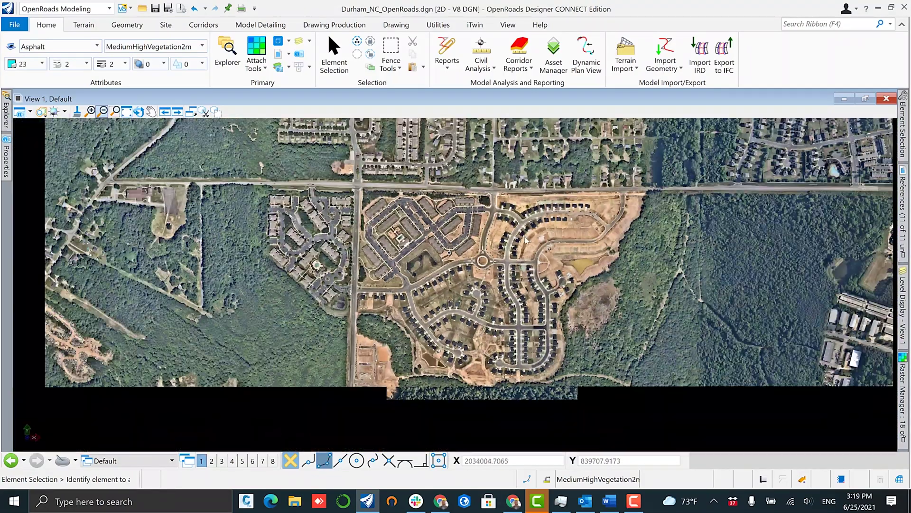
pyautogui.moveTo(528, 233); pyautogui.dragTo(481, 279, button='middle')
pyautogui.scroll(1, 481, 280)
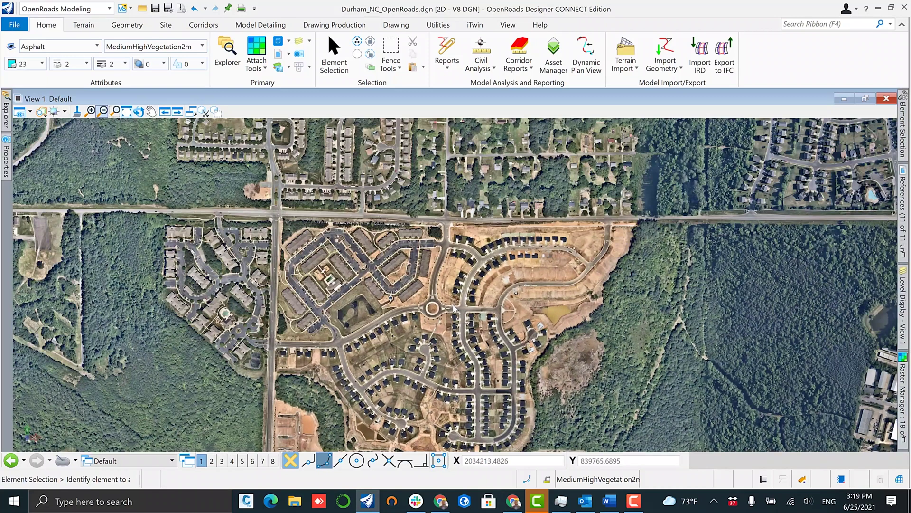
# Hide the EPSG32119 rasters and wms_connect.xwms in view 1, keeping only Low_Res.jpg displayed
pyautogui.moveTo(903, 380)
pyautogui.click(721, 195)
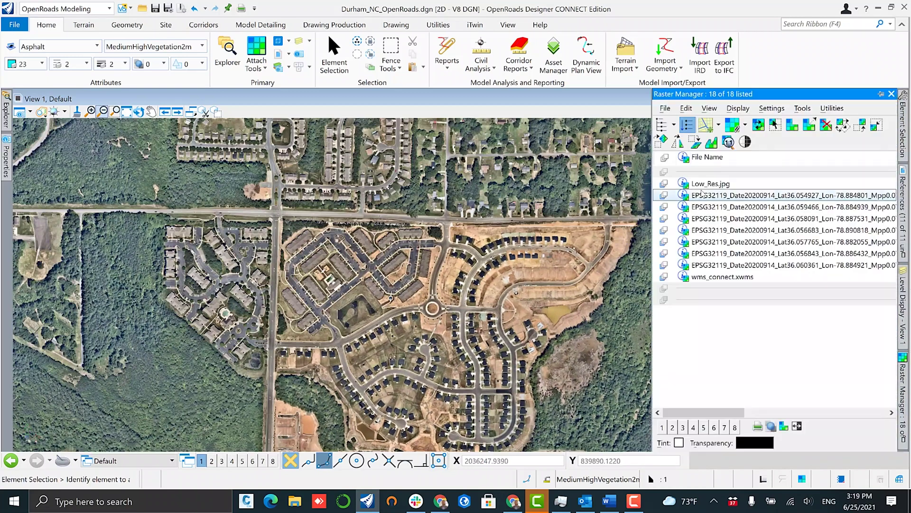
pyautogui.keyDown('shift'); pyautogui.click(718, 279); pyautogui.keyUp('shift')
pyautogui.click(662, 427)
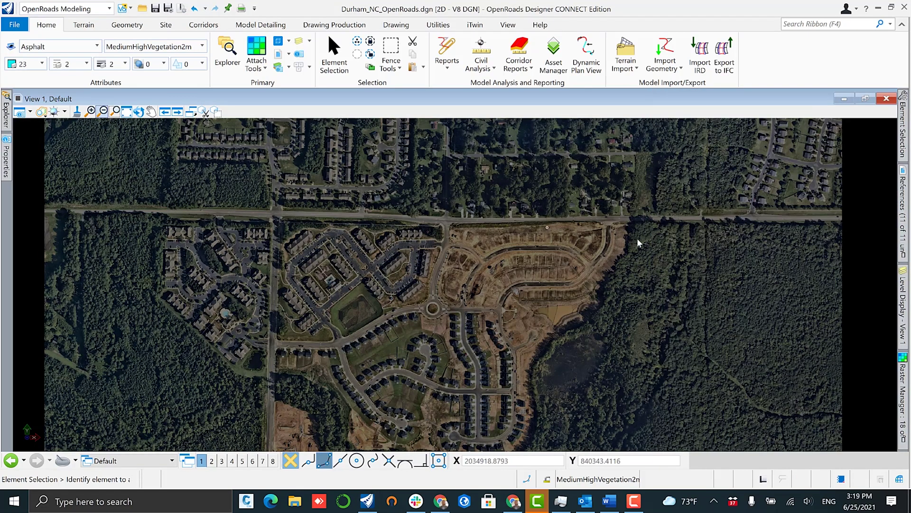
# Display the Clean_AI.dgn reference and turn off all of its levels in view 1
pyautogui.click(904, 207)
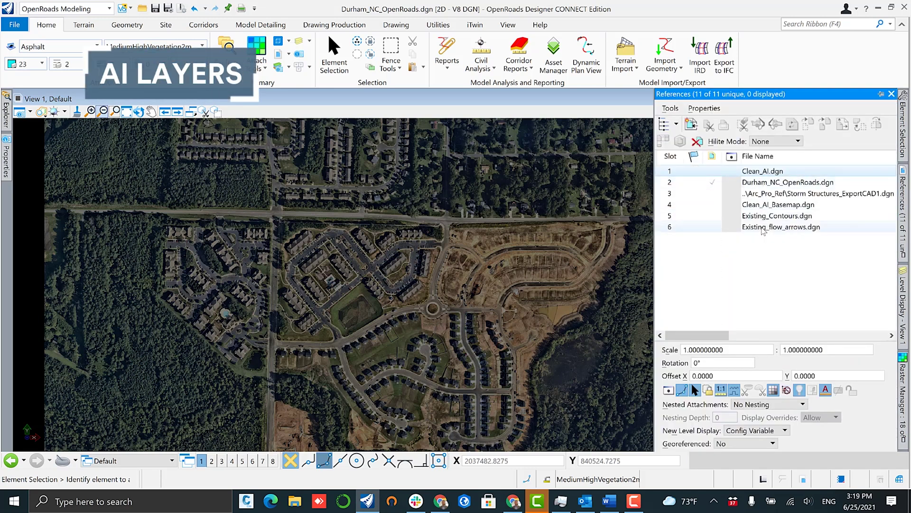
pyautogui.click(733, 173)
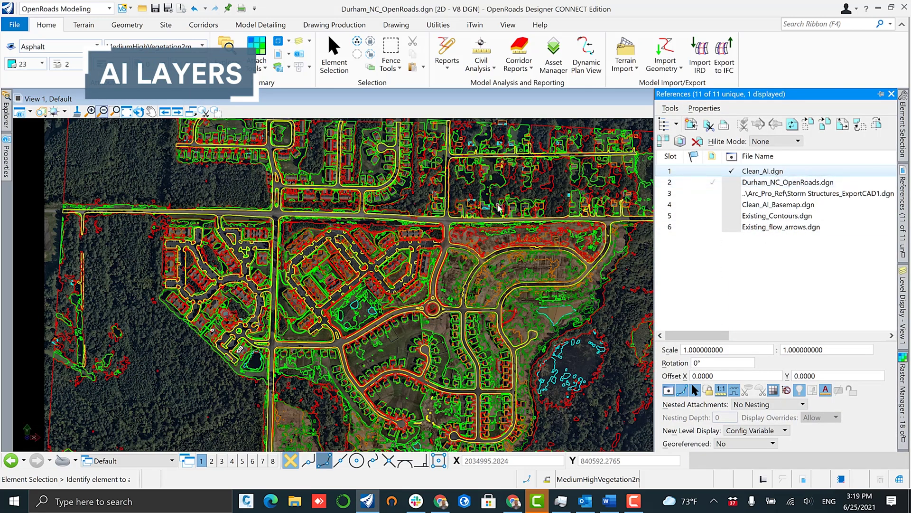
pyautogui.click(903, 304)
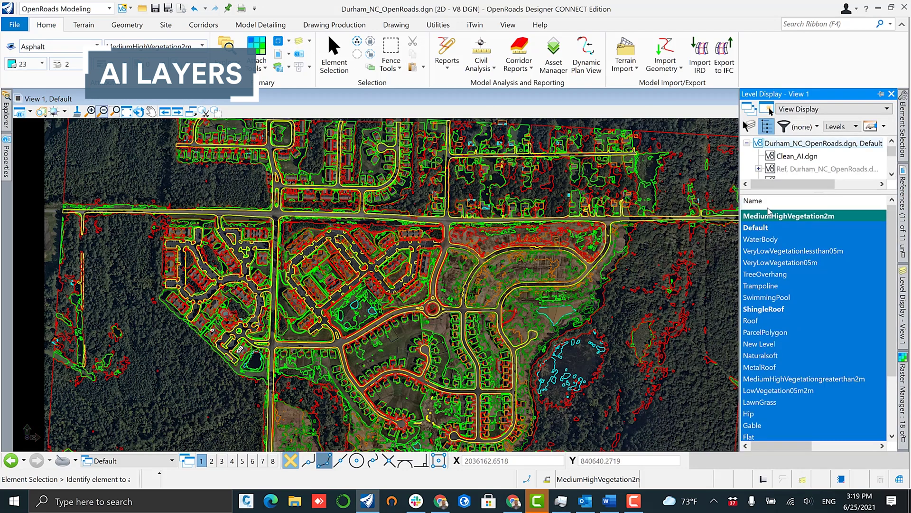
pyautogui.click(798, 157)
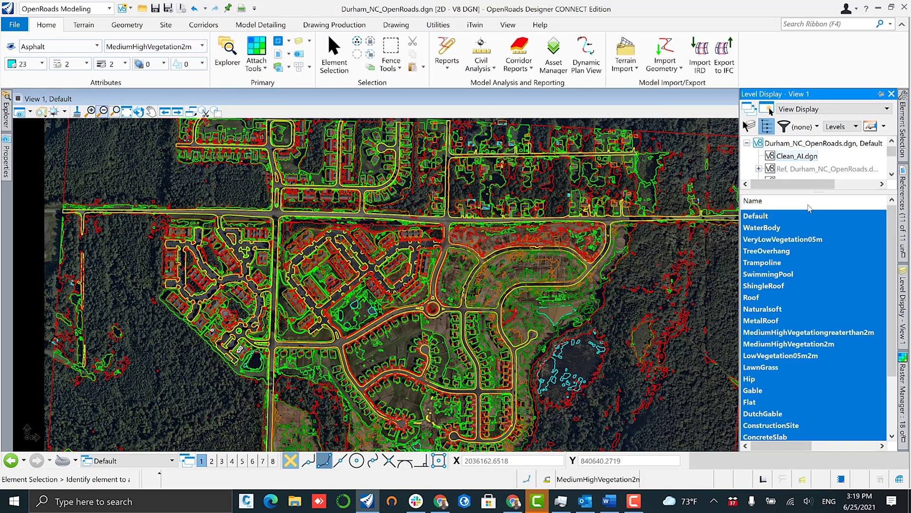
pyautogui.scroll(-2, 816, 280)
pyautogui.rightClick(812, 368)
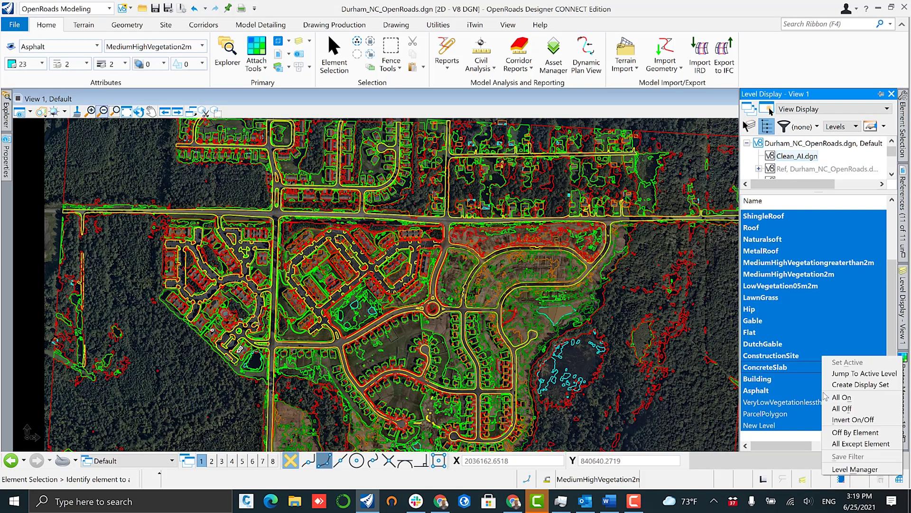
pyautogui.click(838, 408)
# Preview the Asphalt, Building and ConcreteSlab levels of Clean_AI.dgn one at a time
pyautogui.click(772, 390)
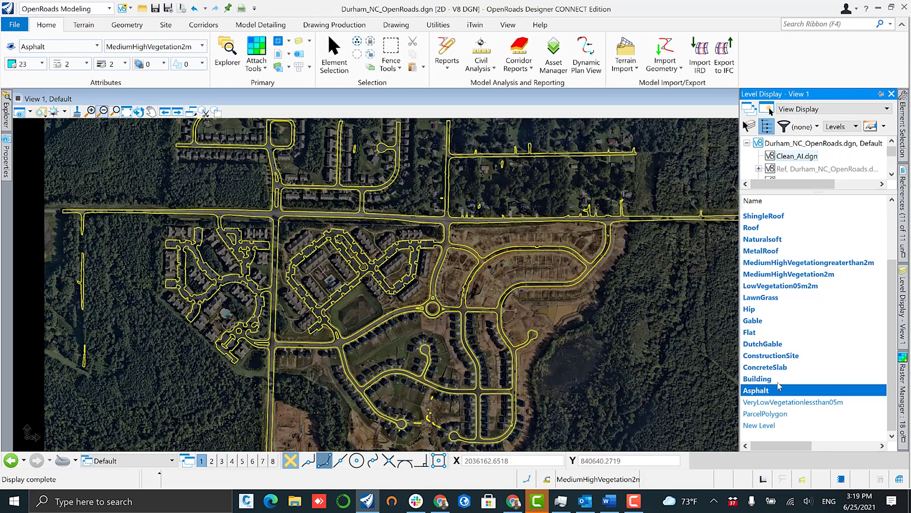
pyautogui.click(780, 379)
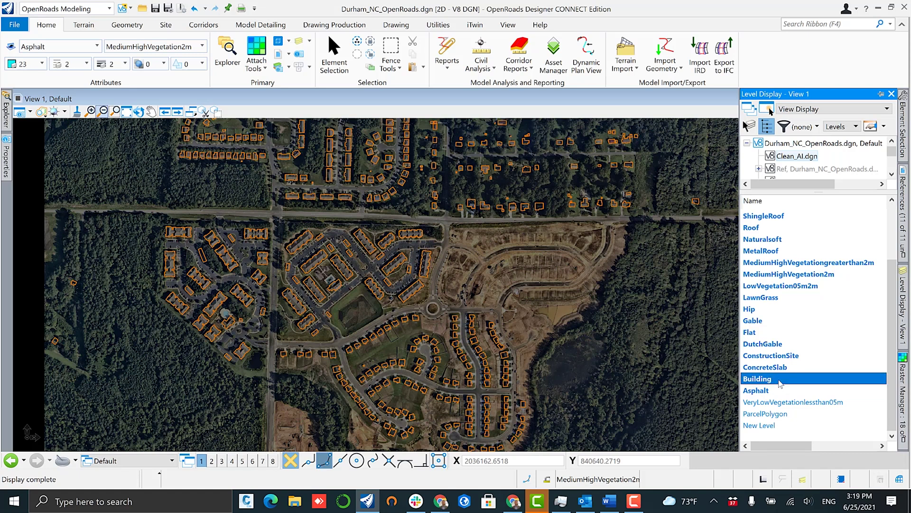
pyautogui.click(779, 380)
pyautogui.click(786, 368)
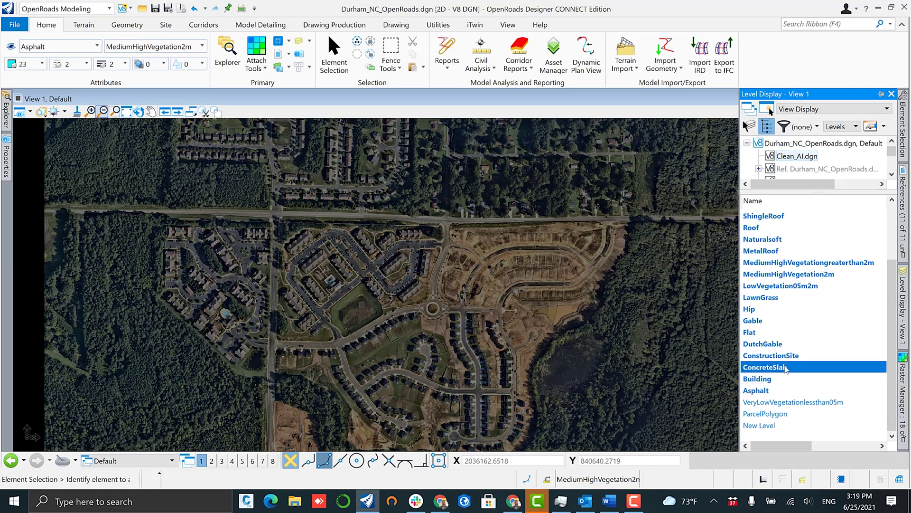
pyautogui.click(786, 367)
# Turn on the Asphalt, Building, ConcreteSlab and LawnGrass levels of Clean_AI.dgn together
pyautogui.click(779, 390)
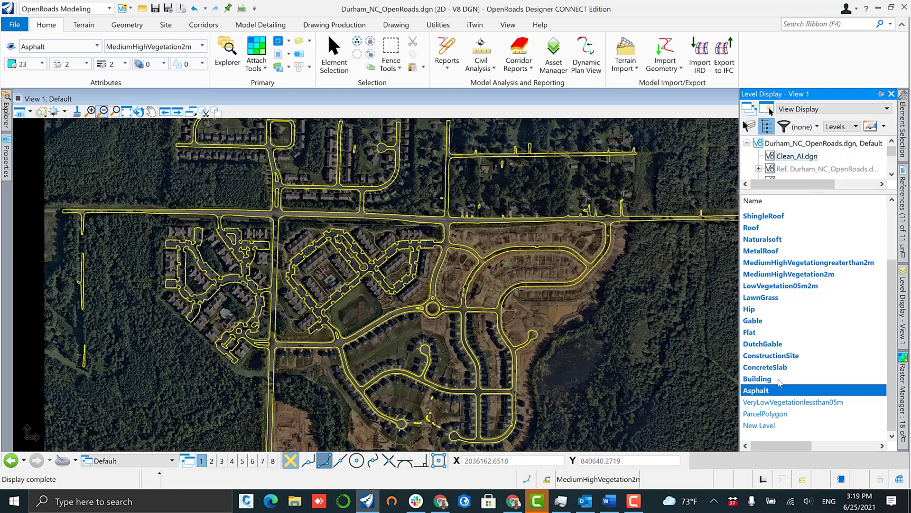
pyautogui.click(779, 379)
pyautogui.click(784, 368)
pyautogui.click(788, 298)
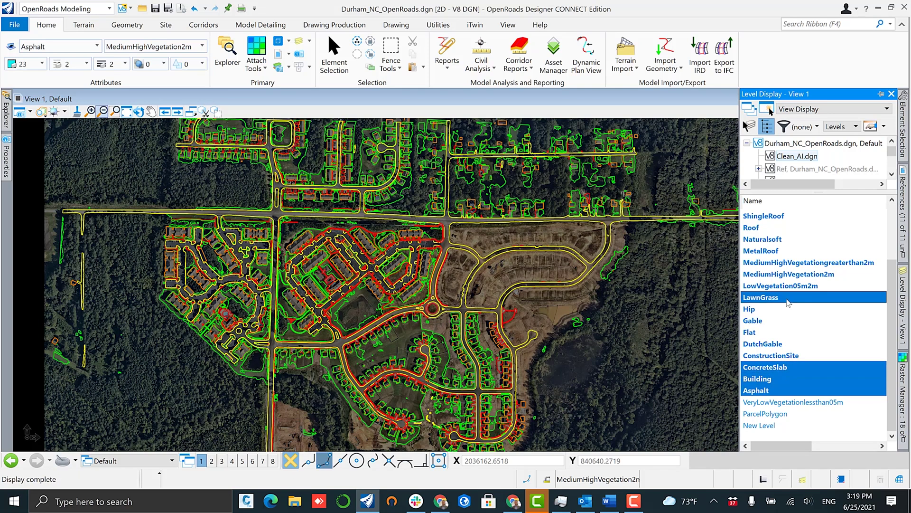
# Turn all levels of Clean_AI.dgn back on and hide that reference in the view
pyautogui.rightClick(797, 292)
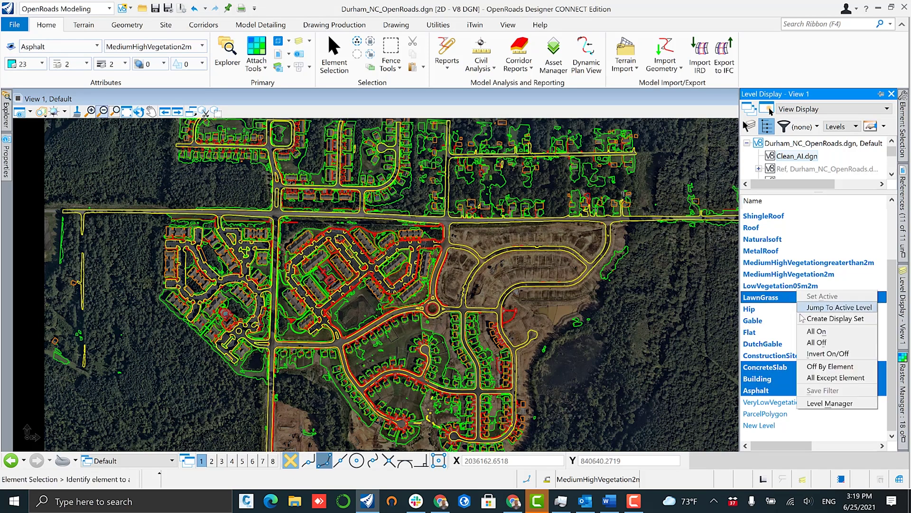
pyautogui.click(807, 331)
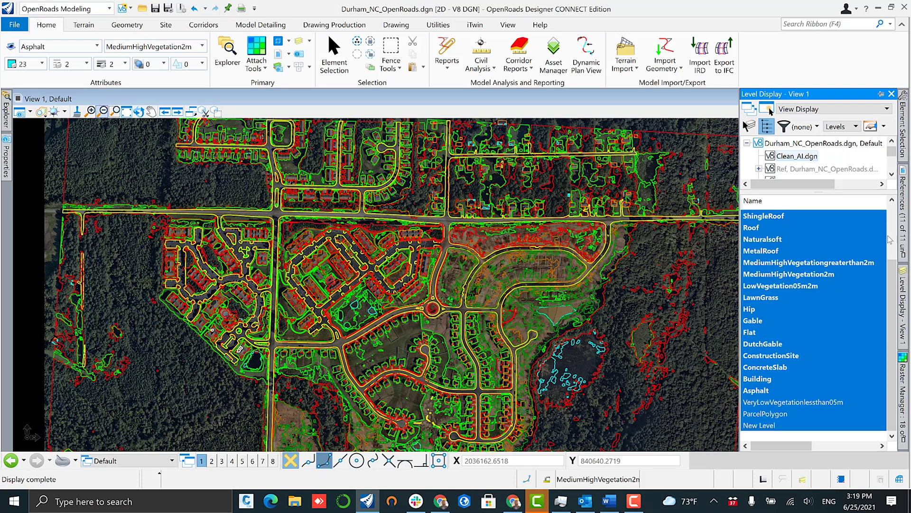
pyautogui.click(898, 218)
pyautogui.click(731, 171)
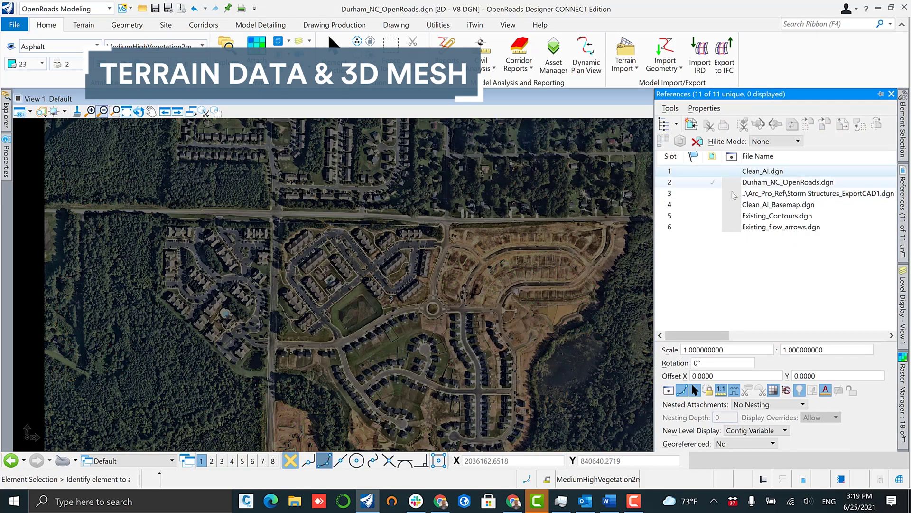
# Display the Existing_Contours.dgn reference and examine the contours around the pond and roundabout
pyautogui.click(733, 216)
pyautogui.click(732, 216)
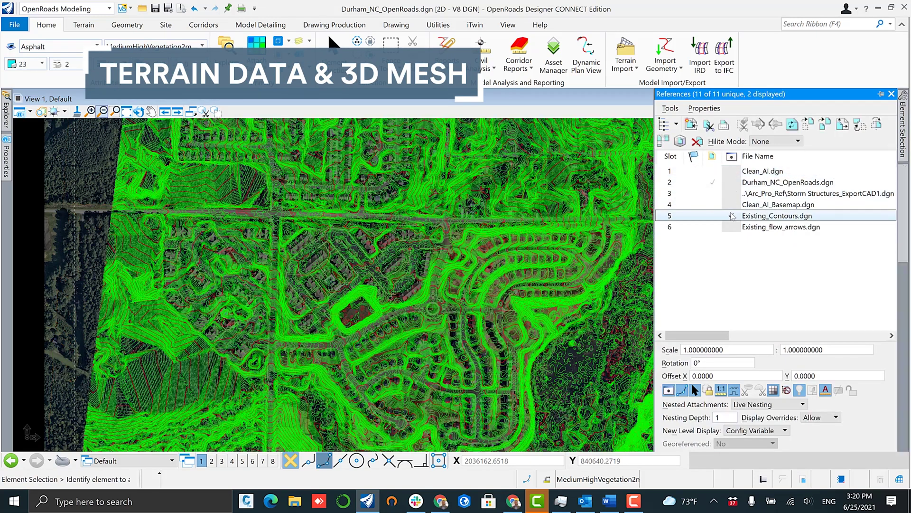
pyautogui.click(829, 284)
pyautogui.scroll(3, 274, 343)
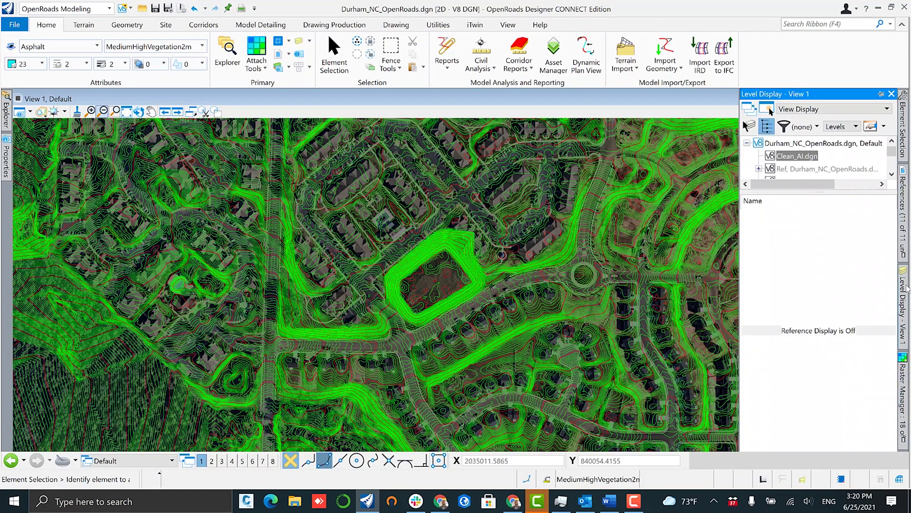
# Hide the Existing_Contours.dgn reference and display Existing_flow_arrows.dgn over the road intersection
pyautogui.moveTo(908, 246)
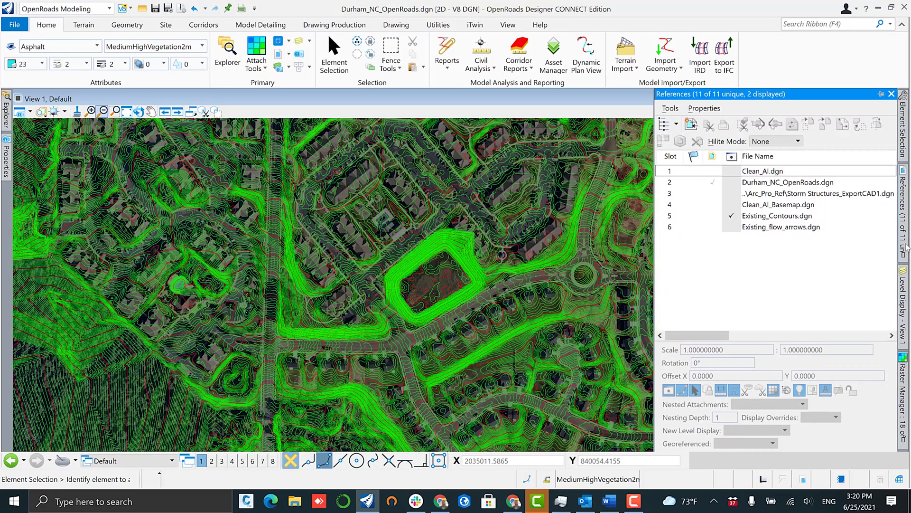
pyautogui.click(730, 216)
pyautogui.click(732, 217)
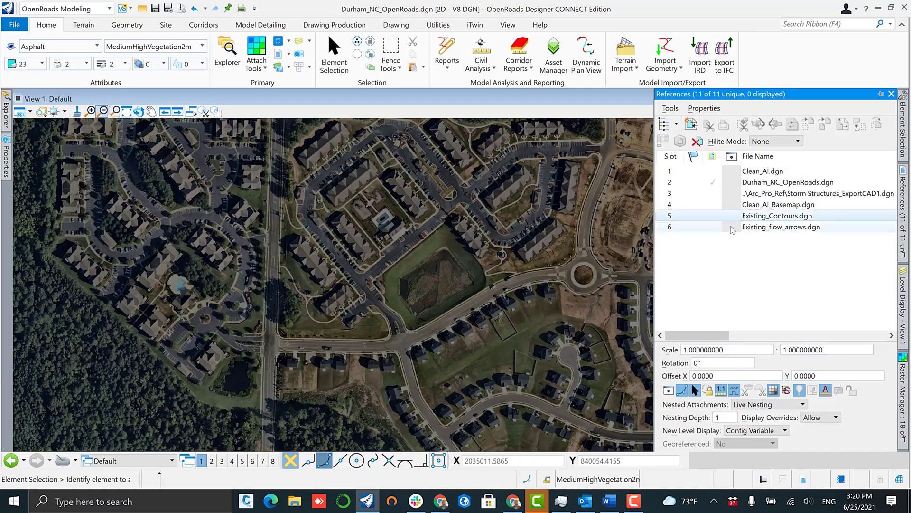
pyautogui.click(732, 228)
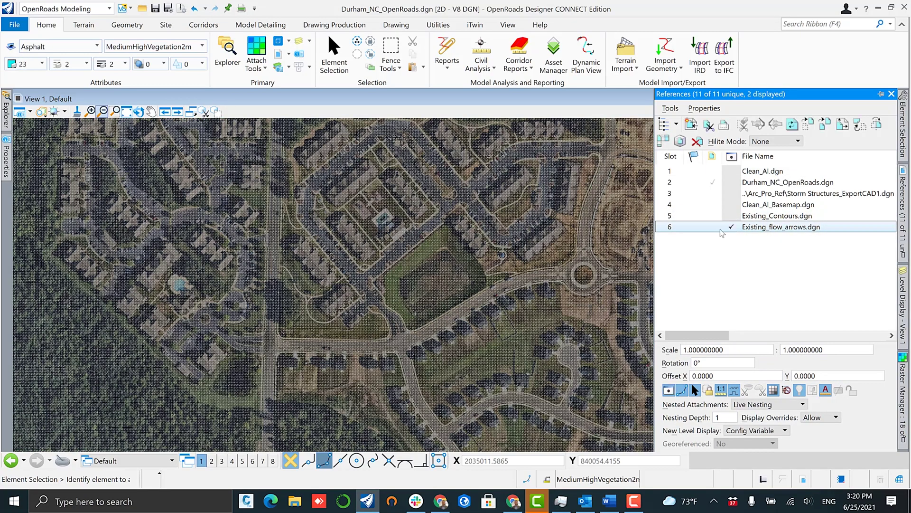
pyautogui.scroll(3, 280, 352)
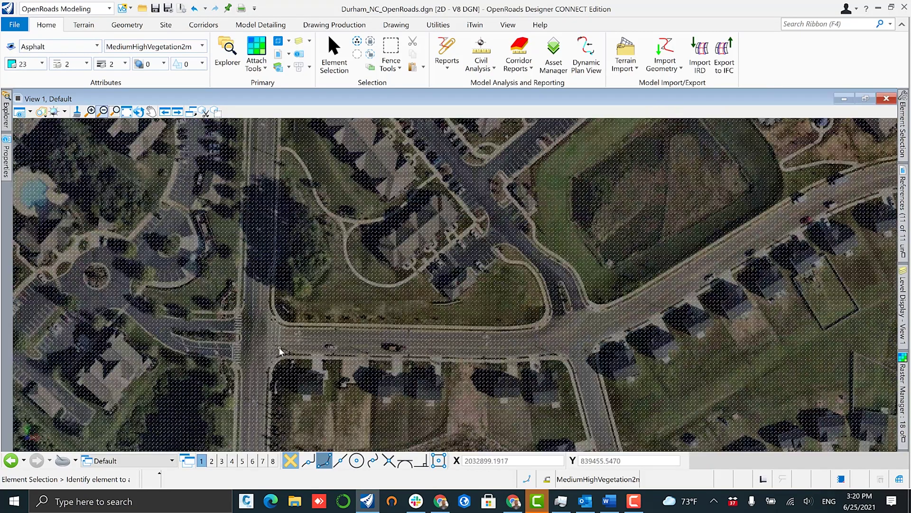
pyautogui.scroll(2, 280, 352)
# Display the EPSG32119 rasters and wms_connect.xwms in view 1 and examine the flow arrows at the crosswalks
pyautogui.moveTo(901, 369)
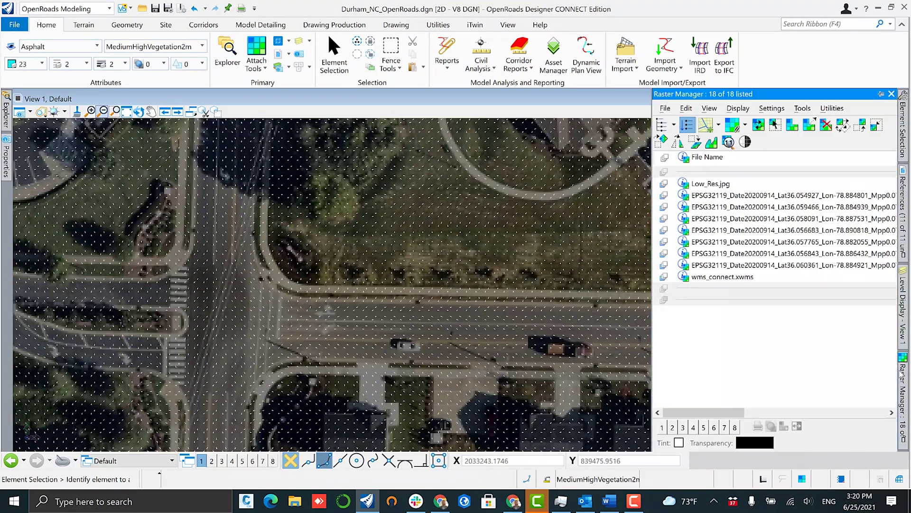
pyautogui.click(725, 198)
pyautogui.keyDown('shift'); pyautogui.click(722, 276); pyautogui.keyUp('shift')
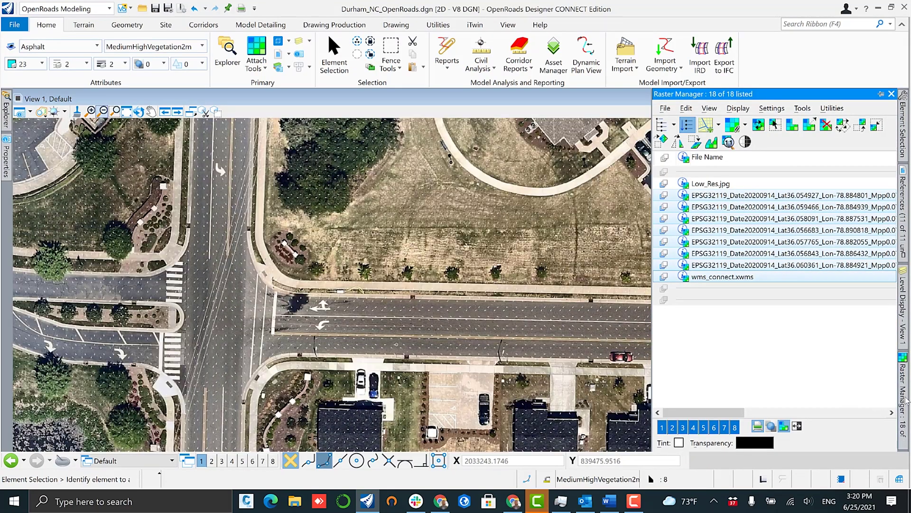
pyautogui.scroll(4, 242, 339)
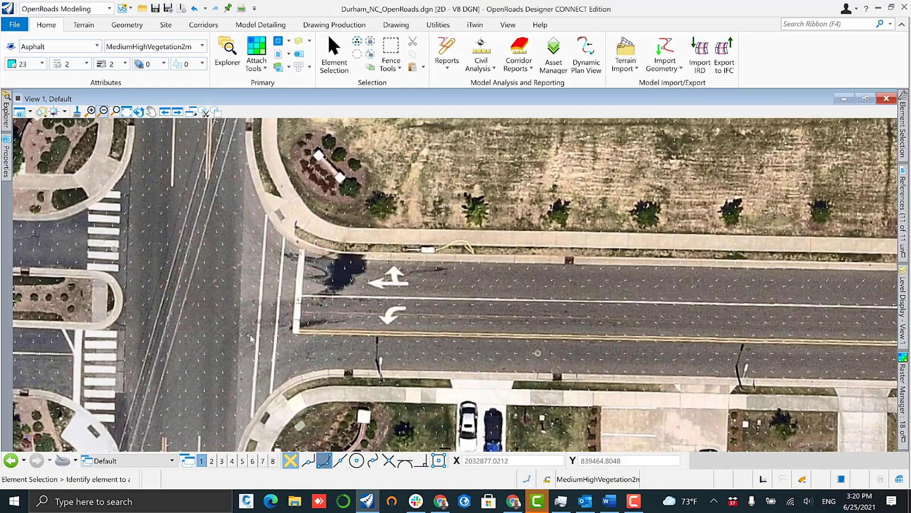
pyautogui.moveTo(250, 339); pyautogui.dragTo(409, 345, button='middle')
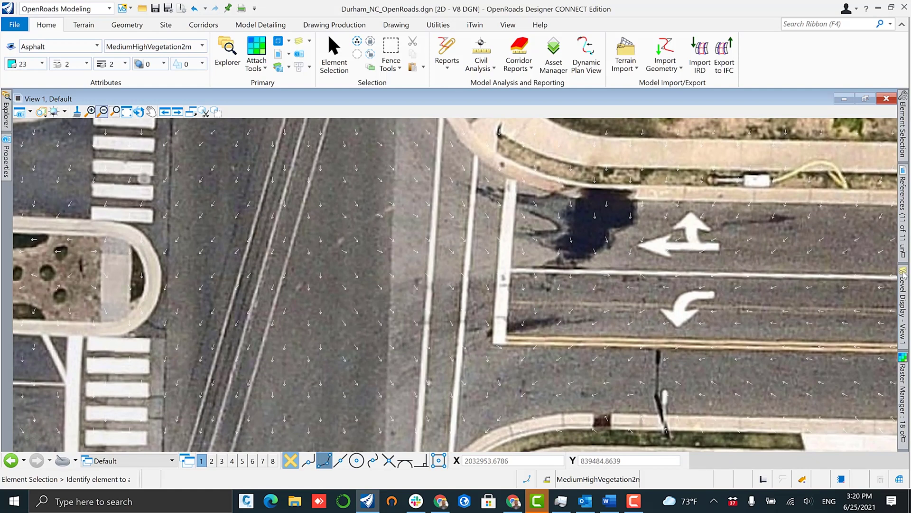
# Display the Existing_Contours.dgn reference together with the flow arrows and examine the drainage across the intersection
pyautogui.moveTo(904, 176)
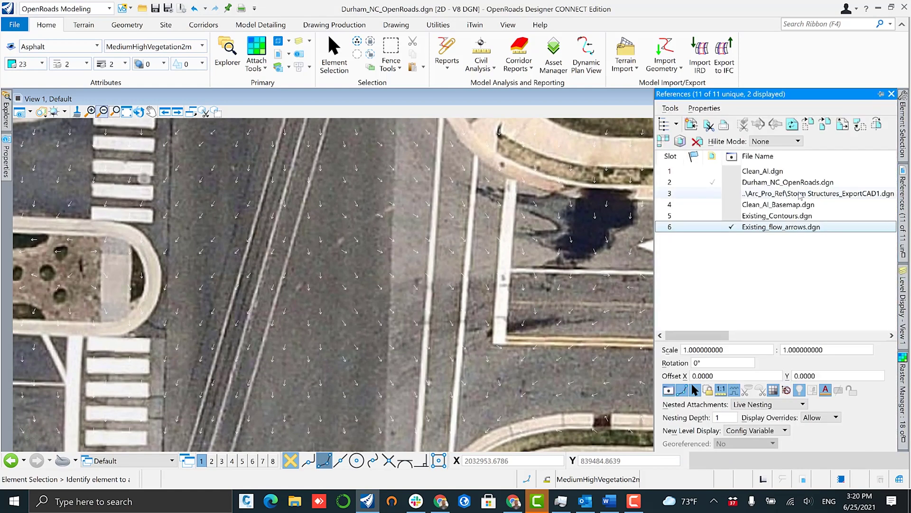
pyautogui.click(732, 216)
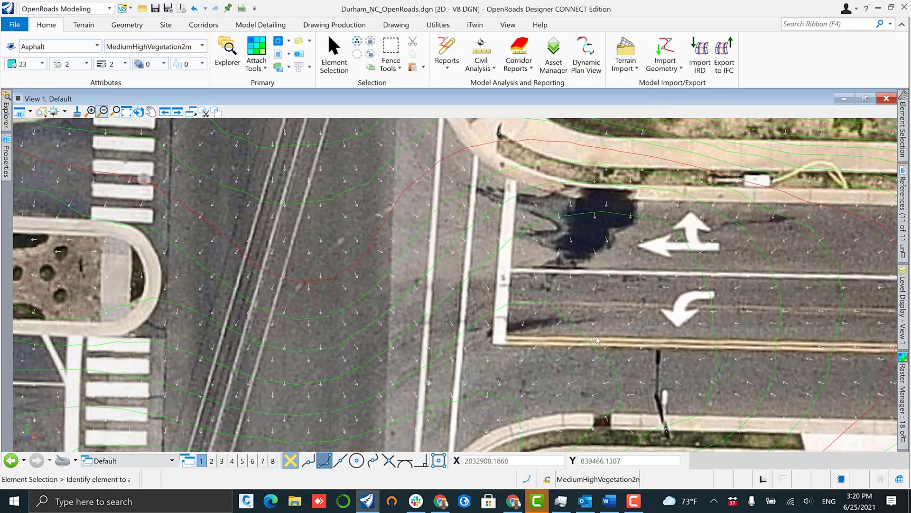
pyautogui.moveTo(608, 334); pyautogui.dragTo(682, 234, button='middle')
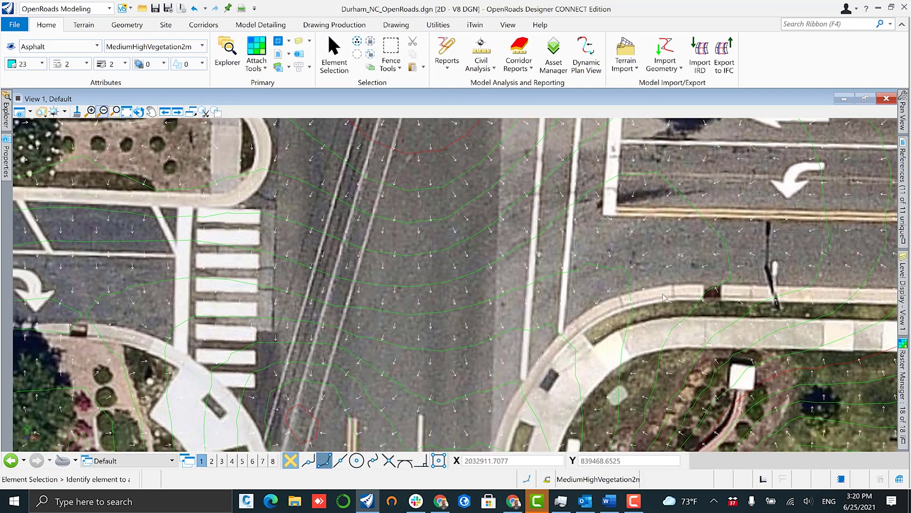
pyautogui.moveTo(663, 298); pyautogui.dragTo(700, 188, button='middle')
pyautogui.moveTo(645, 369); pyautogui.dragTo(667, 282, button='middle')
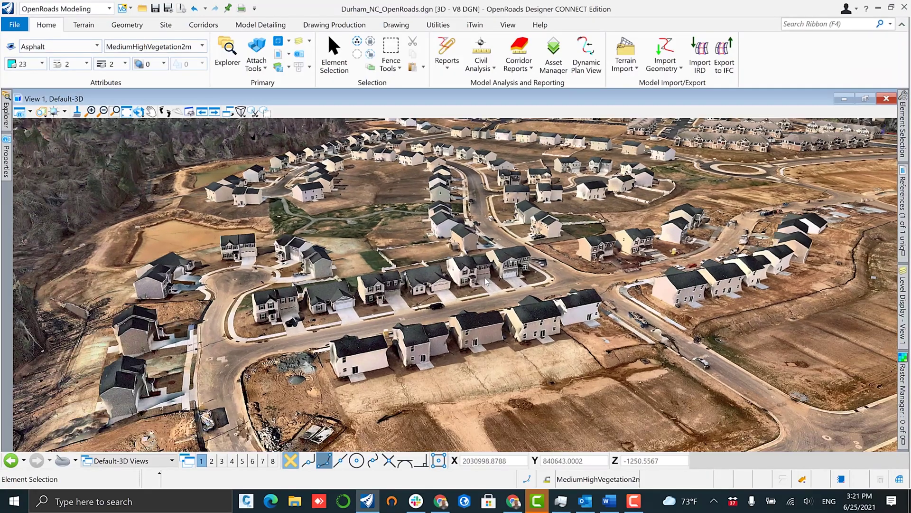
# Examine the 3D mesh from the neighborhood overview down to the street between the rows of houses
pyautogui.keyDown('shift'); pyautogui.moveTo(485, 277); pyautogui.dragTo(723, 273, button='middle'); pyautogui.keyUp('shift')
pyautogui.scroll(2, 480, 316)
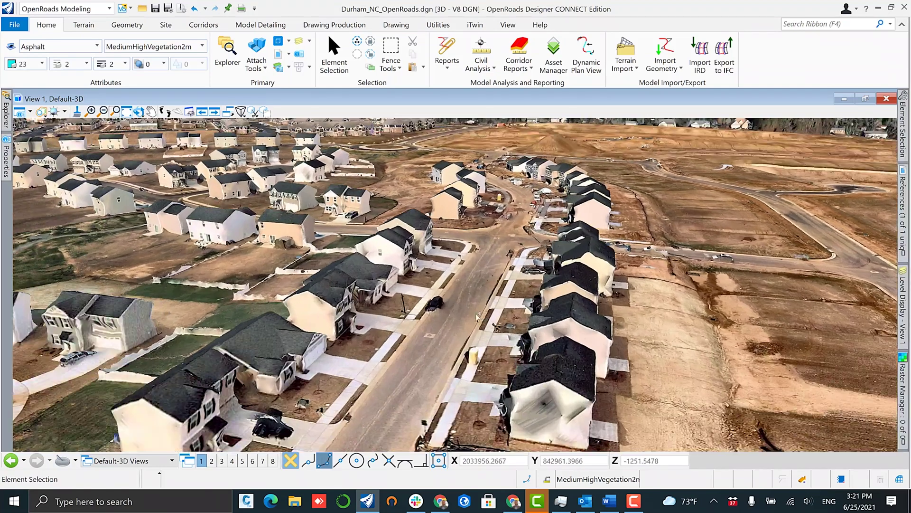
pyautogui.keyDown('shift'); pyautogui.moveTo(481, 316); pyautogui.dragTo(445, 316, button='middle'); pyautogui.keyUp('shift')
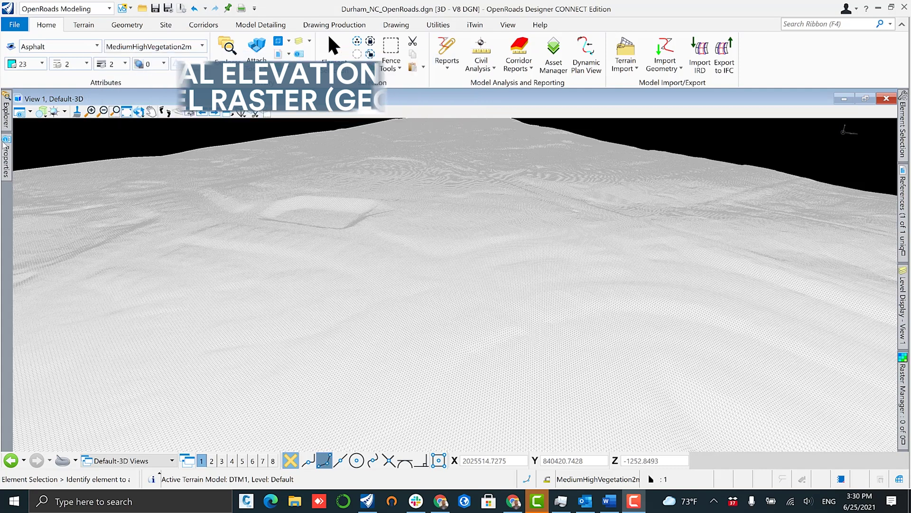
# Hide the triangles of terrain model DTM1 and display its major and minor contours
pyautogui.click(8, 158)
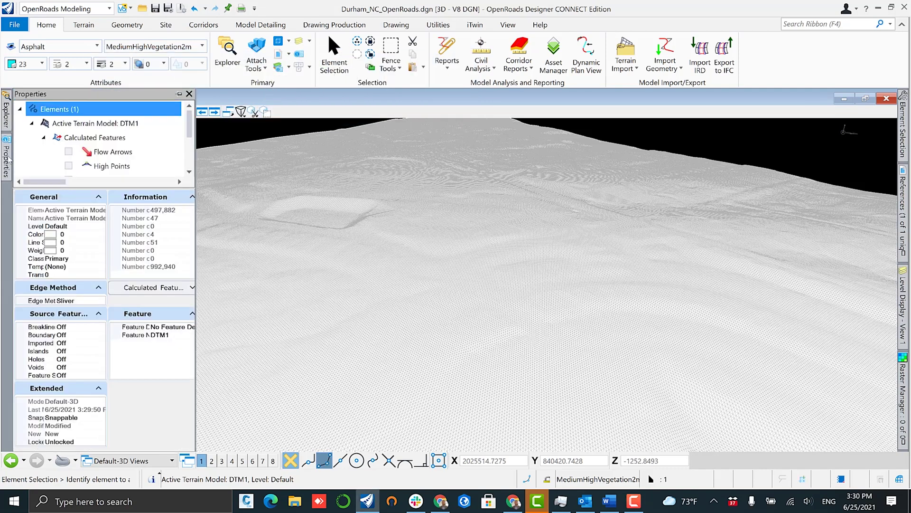
pyautogui.scroll(-3, 95, 142)
pyautogui.click(69, 165)
pyautogui.click(69, 166)
pyautogui.scroll(1, 64, 157)
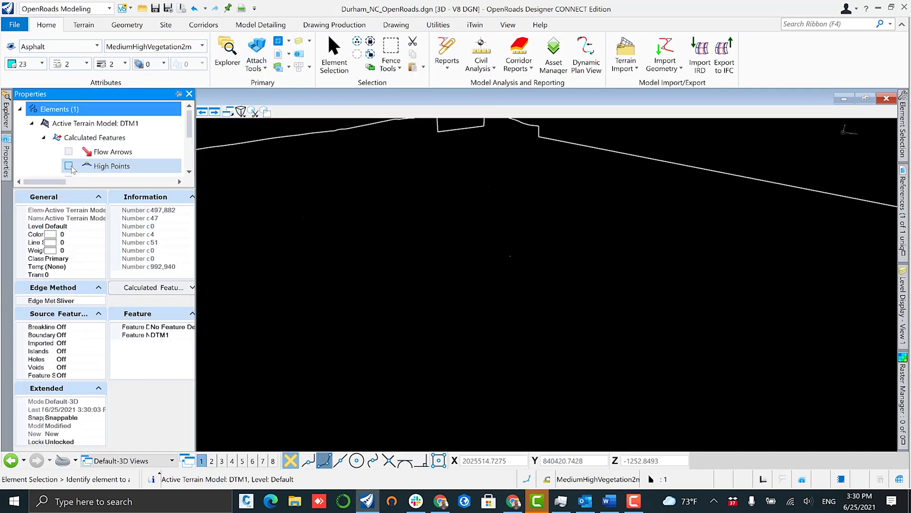
pyautogui.scroll(-2, 63, 153)
pyautogui.click(55, 141)
pyautogui.scroll(-1, 70, 150)
pyautogui.click(80, 141)
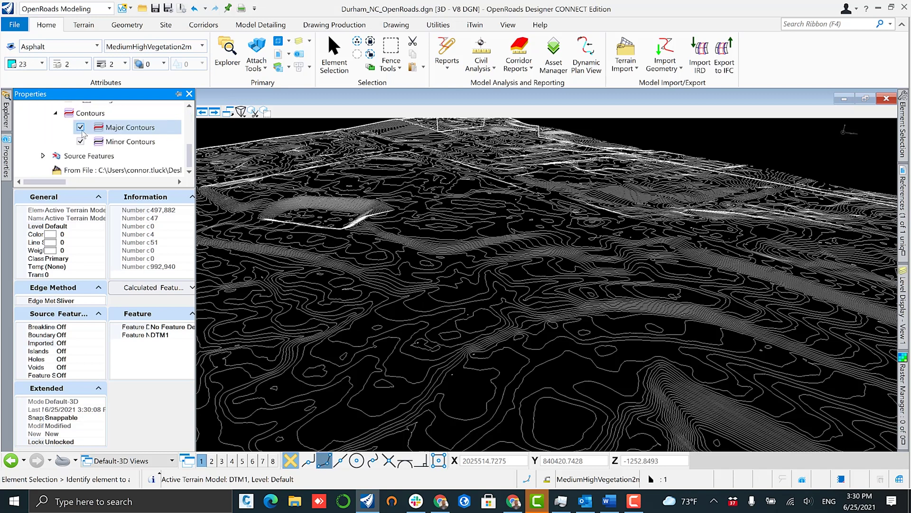
# Display the triangles of DTM1 again and turn off its minor and major contours
pyautogui.scroll(1, 76, 138)
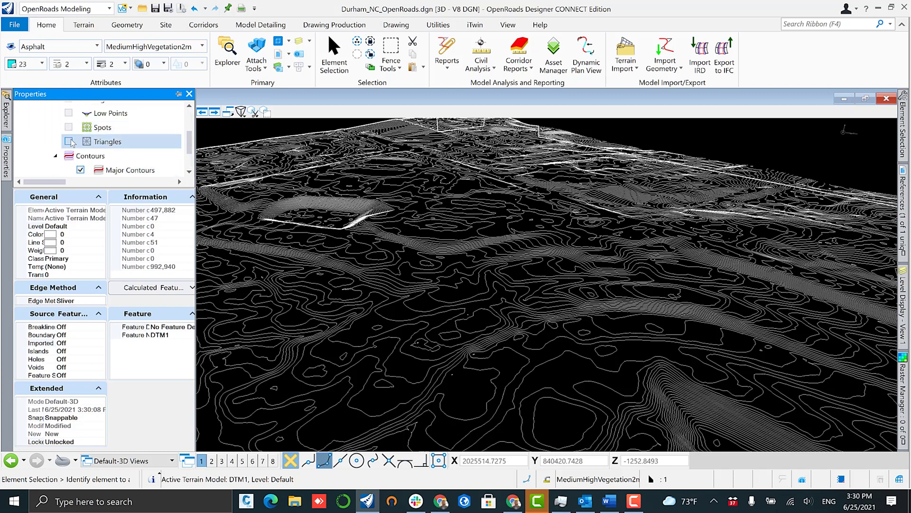
pyautogui.click(69, 142)
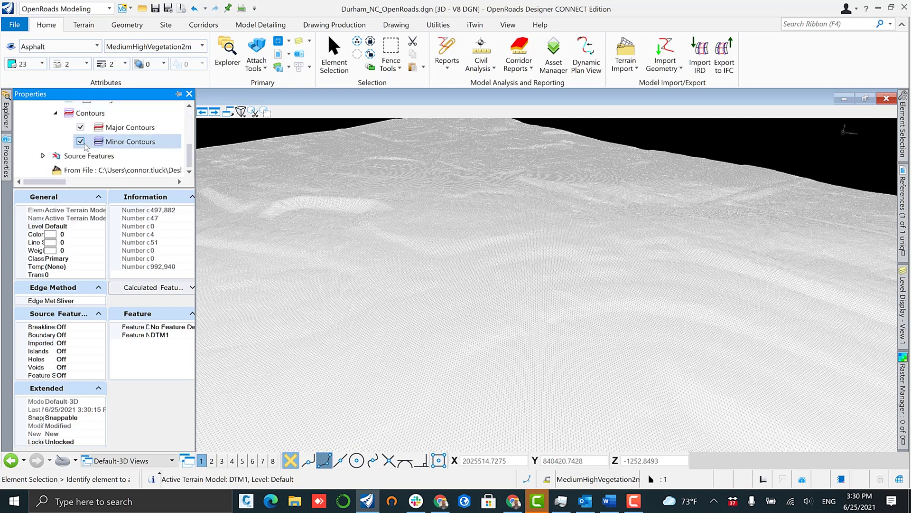
pyautogui.click(81, 141)
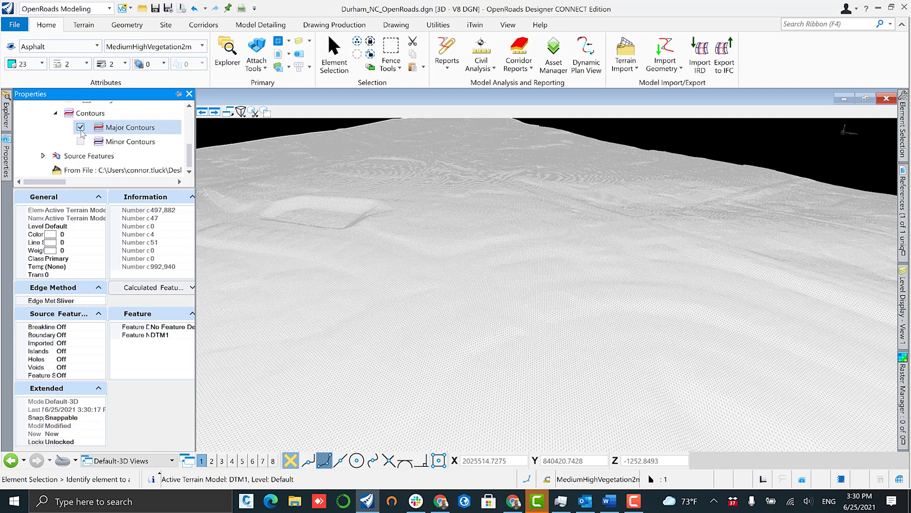
pyautogui.scroll(1, 81, 130)
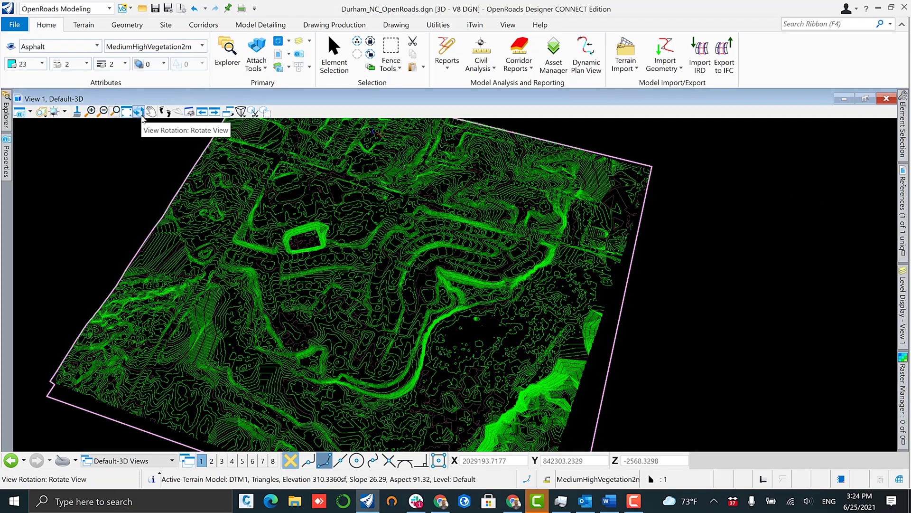
# In the green-contoured terrain view, display the triangles, hide both contour types and examine the triangulated surface up close
pyautogui.moveTo(13, 157)
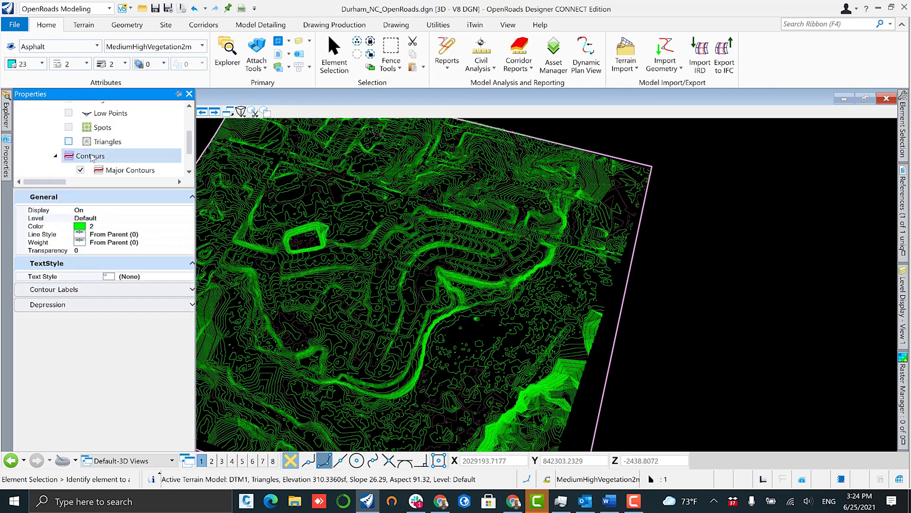
pyautogui.scroll(-1, 82, 171)
pyautogui.click(80, 141)
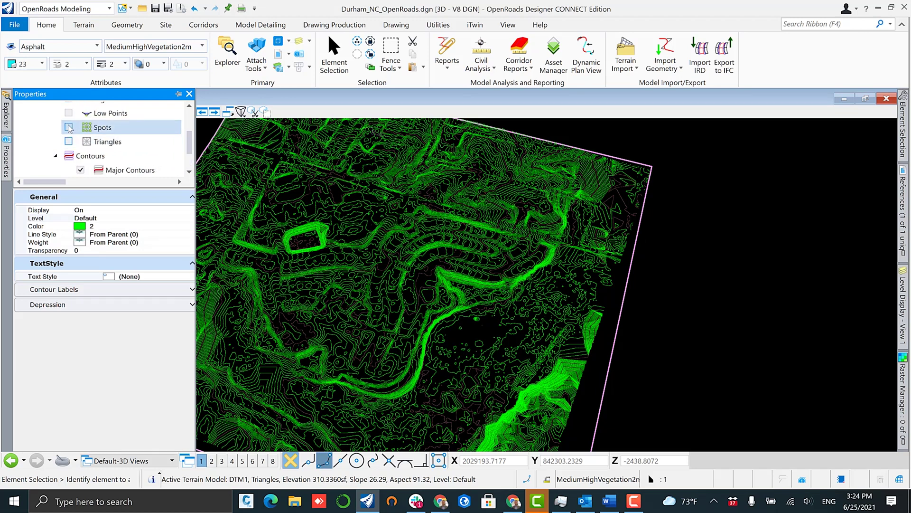
pyautogui.click(80, 128)
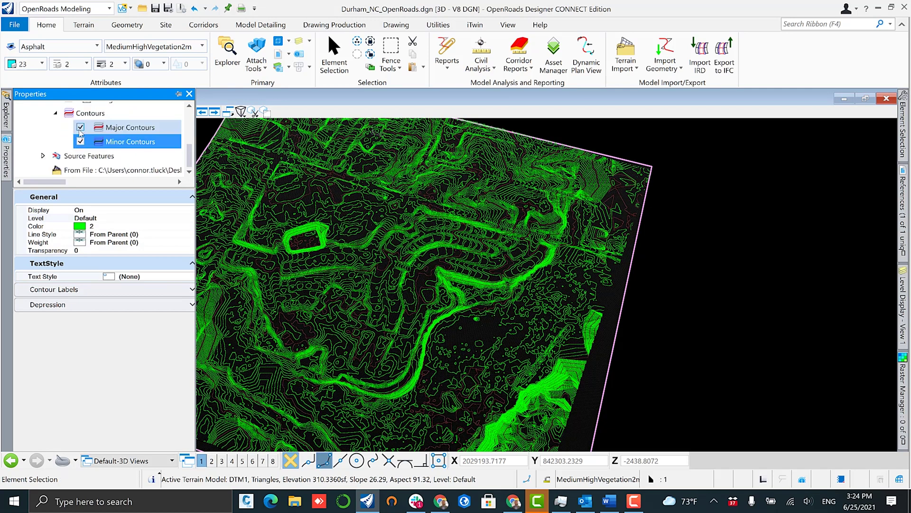
pyautogui.click(80, 142)
pyautogui.scroll(3, 372, 338)
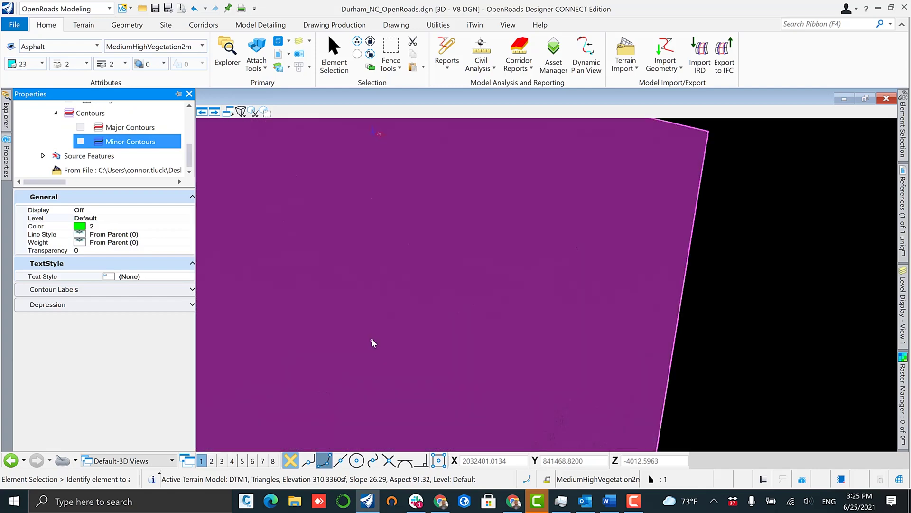
pyautogui.keyDown('shift'); pyautogui.moveTo(426, 332); pyautogui.dragTo(345, 244, button='middle'); pyautogui.keyUp('shift')
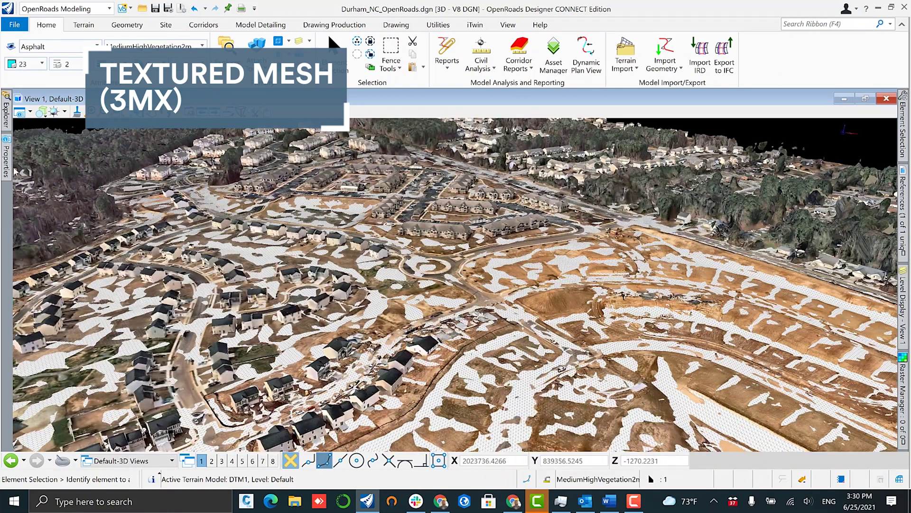
# Hide the terrain triangles overlapping the textured mesh and examine the mesh around the roundabout and graded lots
pyautogui.moveTo(9, 171)
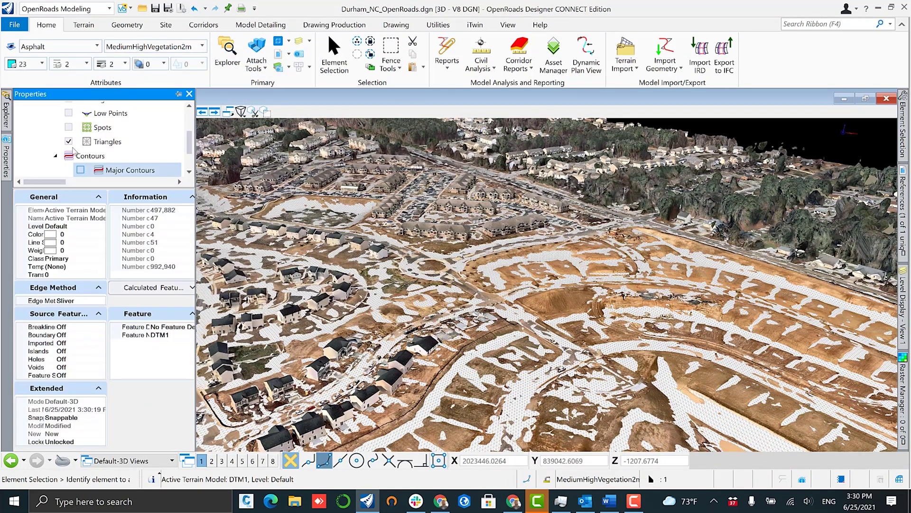
pyautogui.click(68, 141)
pyautogui.click(189, 94)
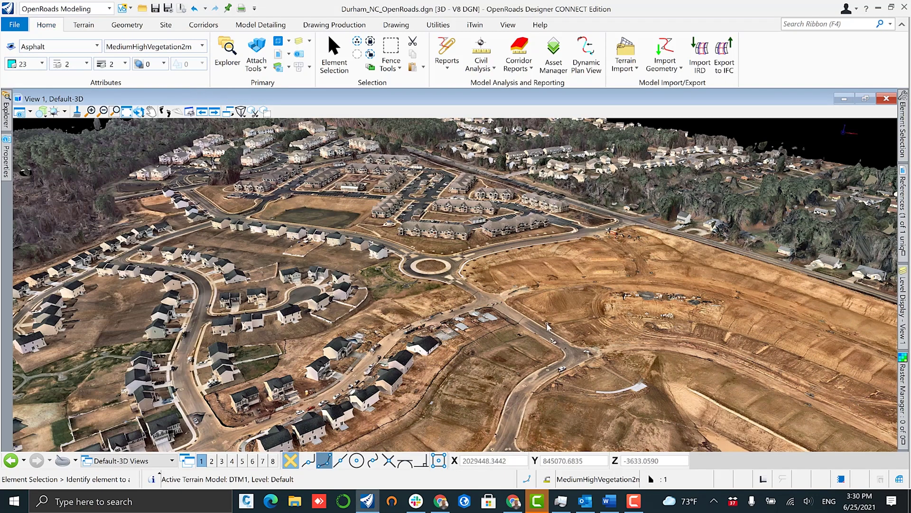
pyautogui.moveTo(535, 327); pyautogui.dragTo(594, 246, button='middle')
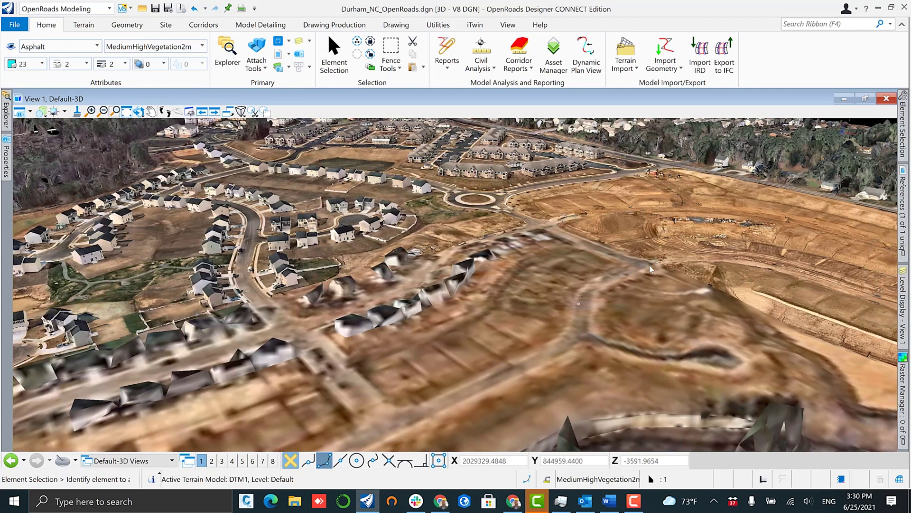